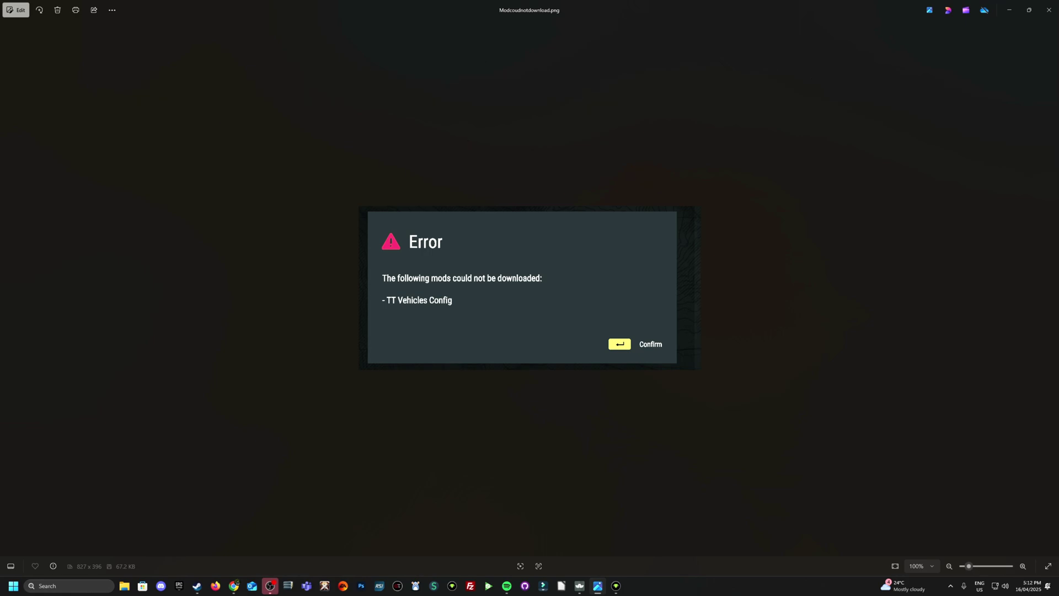
# - Minimize the mod download error screenshot and examine the Microsoft support page on turning off, disabling or uninstalling OneDrive
pyautogui.click(1008, 9)
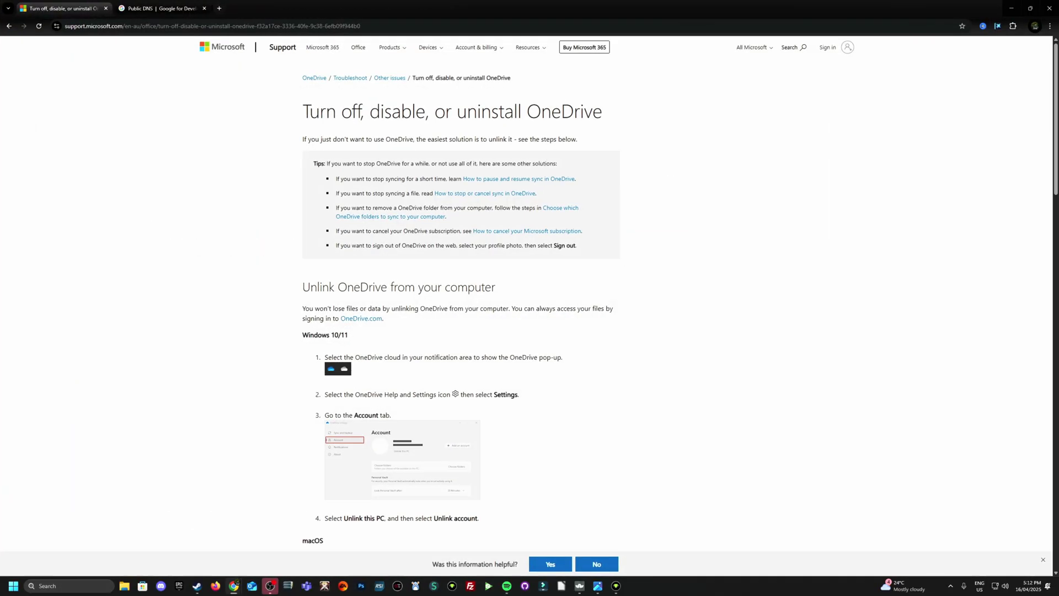
pyautogui.moveTo(504, 111); pyautogui.dragTo(602, 112)
pyautogui.moveTo(319, 111)
pyautogui.mouseDown()
pyautogui.moveTo(561, 112)
pyautogui.moveTo(302, 111)
pyautogui.mouseUp()
pyautogui.click(302, 111)
pyautogui.moveTo(602, 111); pyautogui.dragTo(552, 111)
pyautogui.click(302, 111)
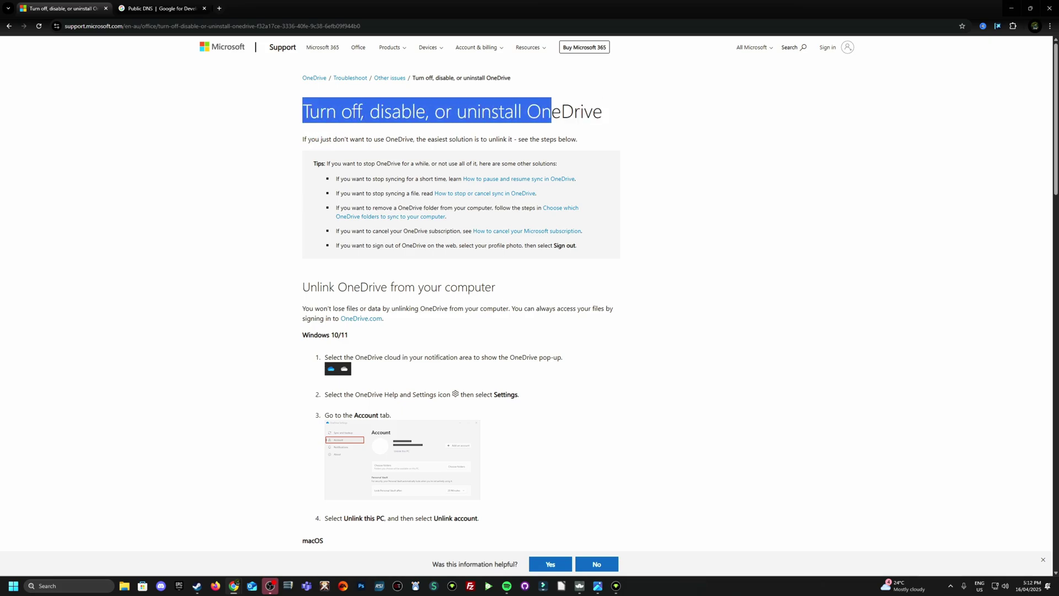
pyautogui.click(552, 111)
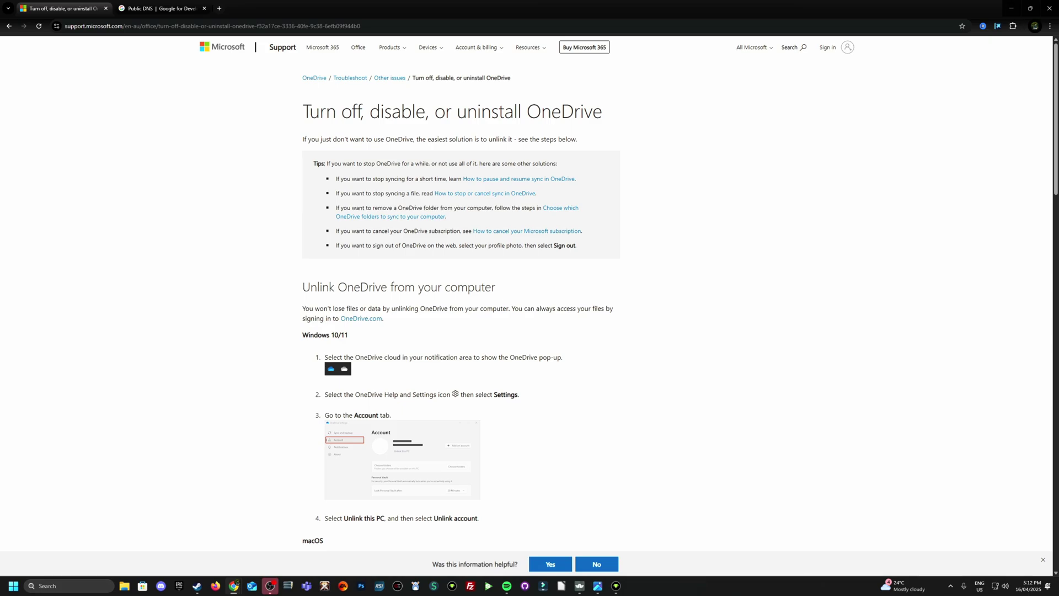
pyautogui.doubleClick(564, 112)
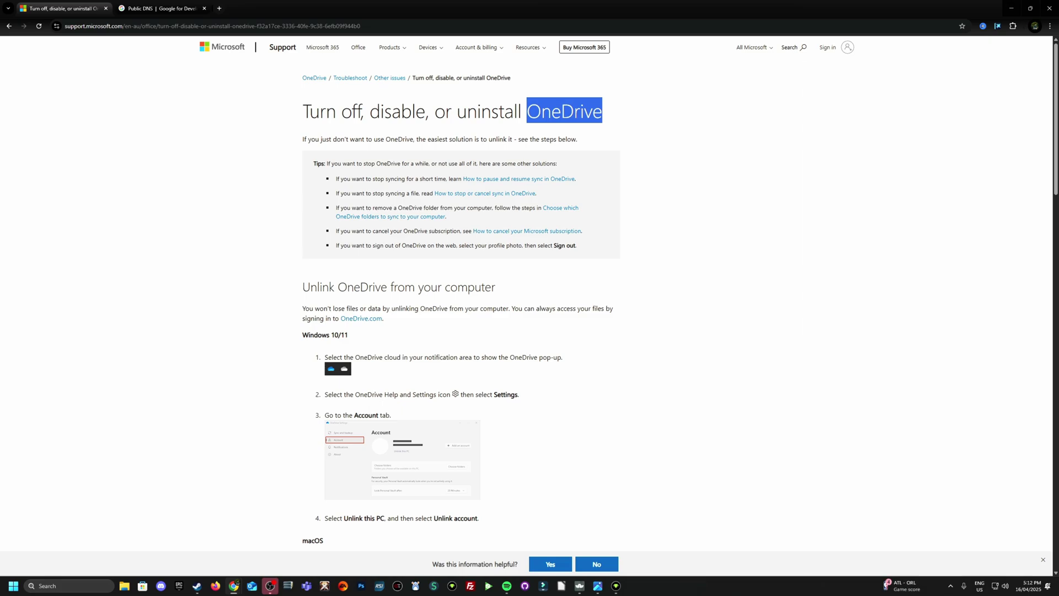
pyautogui.click(564, 111)
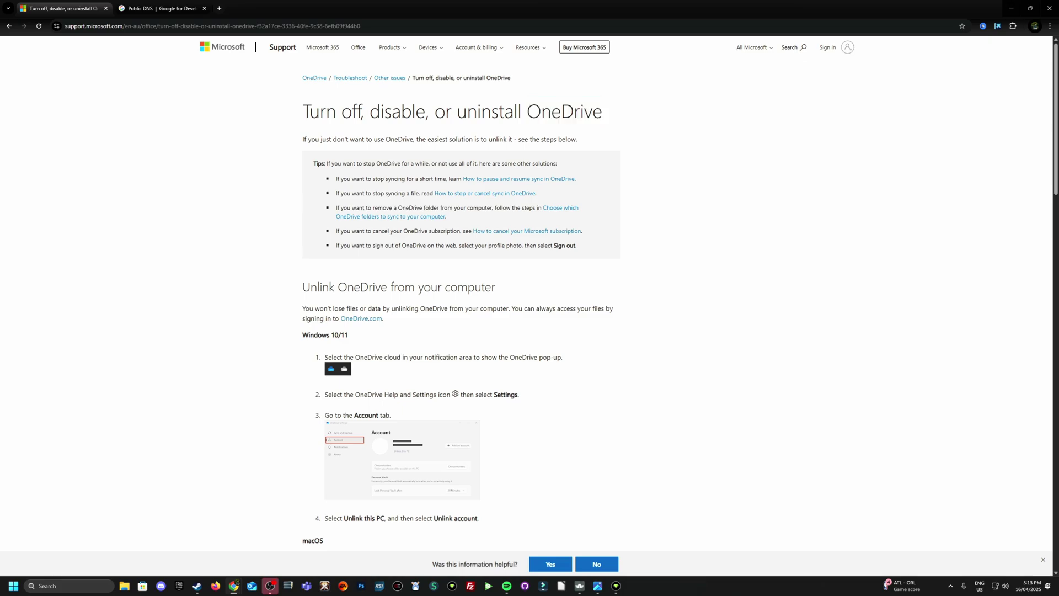
pyautogui.tripleClick(564, 111)
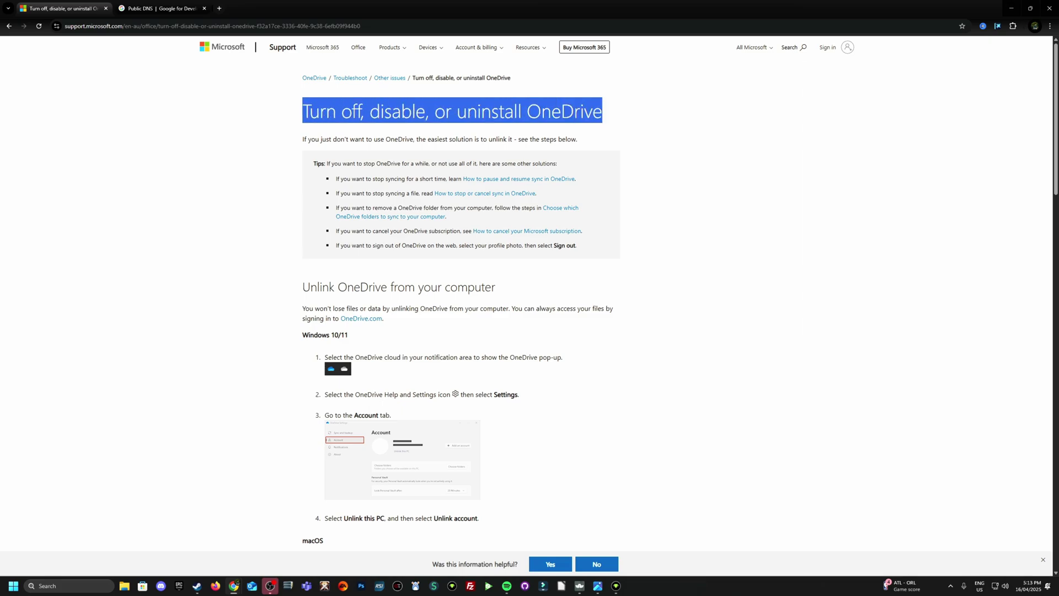
pyautogui.click(564, 111)
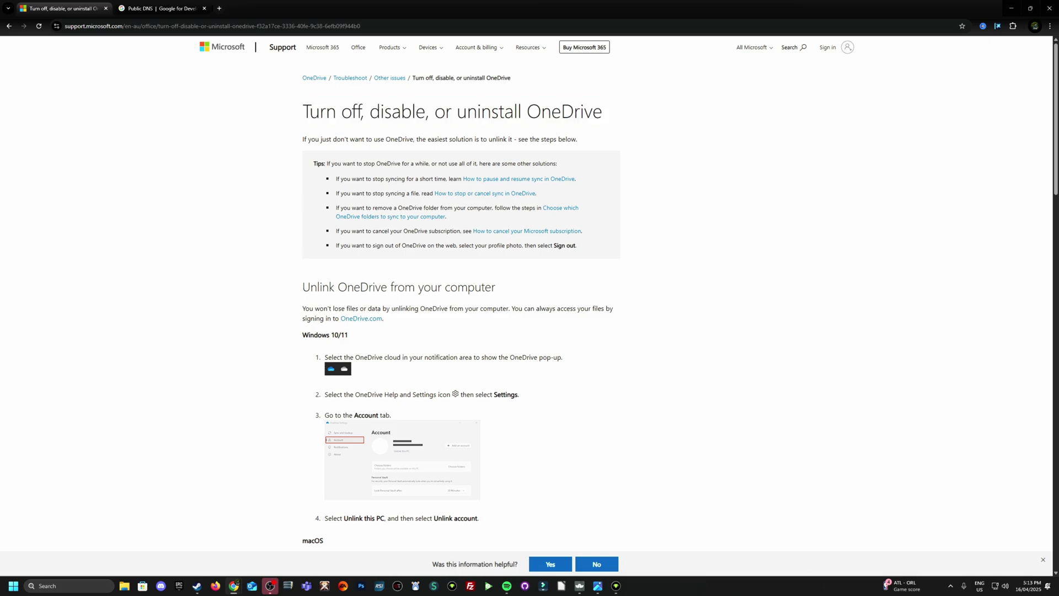
pyautogui.doubleClick(443, 111)
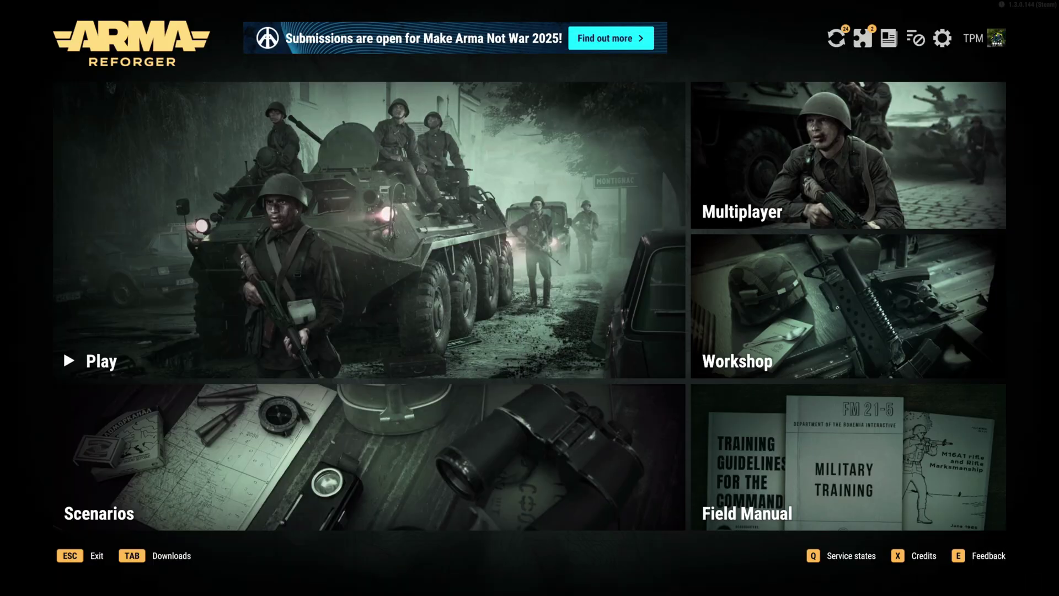
# - Switch to Arma Reforger and open the Workshop's list of downloaded mods
pyautogui.press('Right')
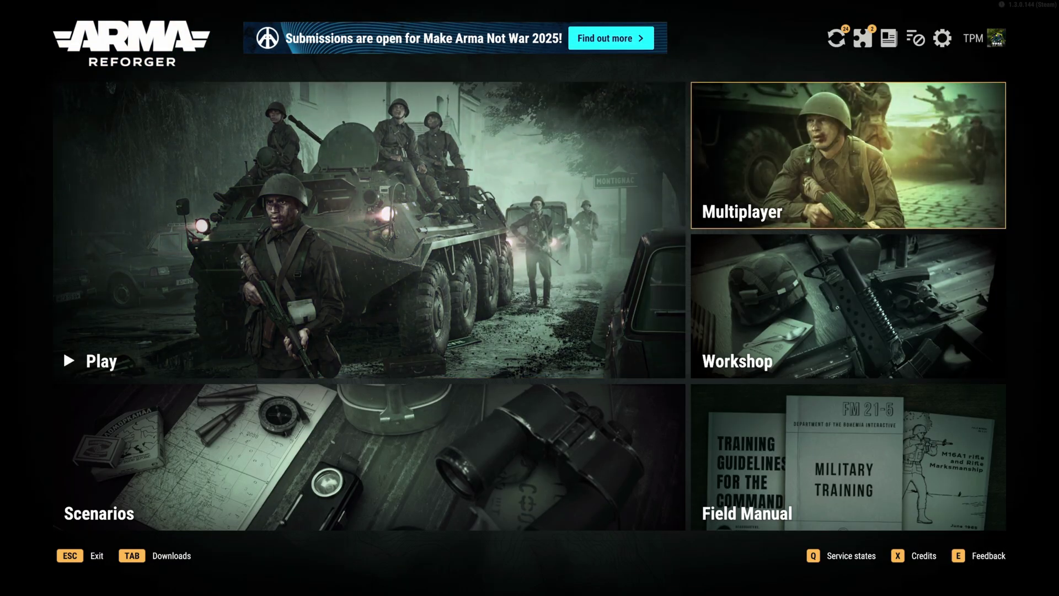
pyautogui.press('Down')
pyautogui.press('Return')
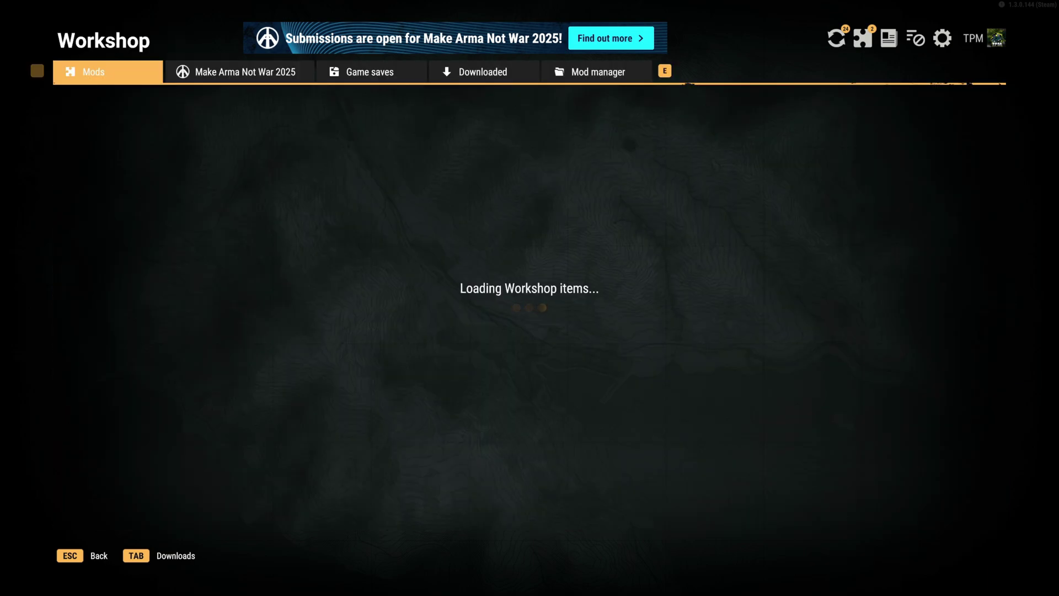
pyautogui.press('Tab')
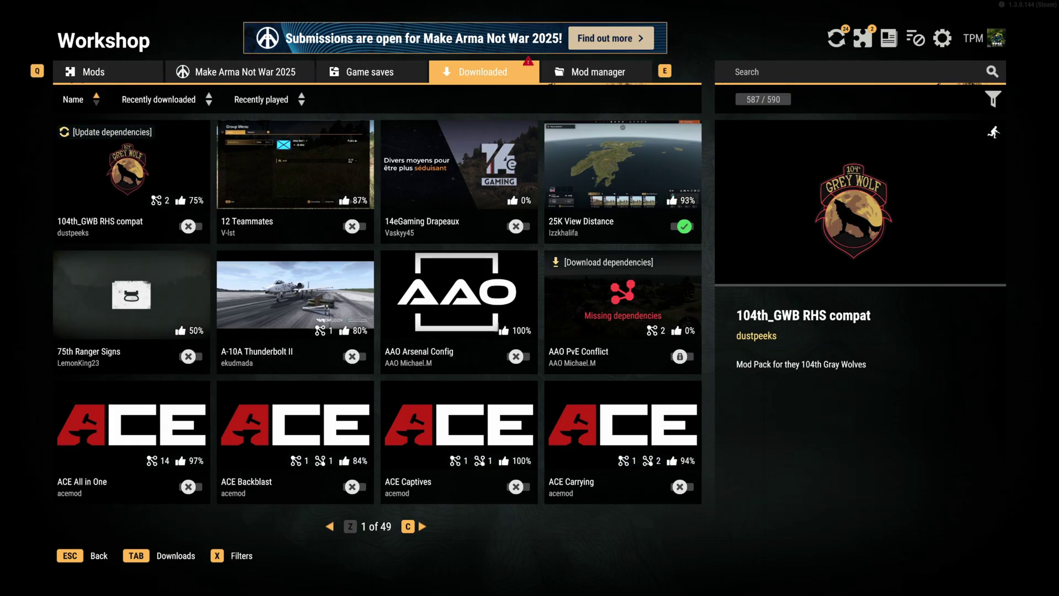
# - View the AAO Arsenal Config mod's overview and return to the downloaded mods
pyautogui.click(459, 312)
pyautogui.press('Right')
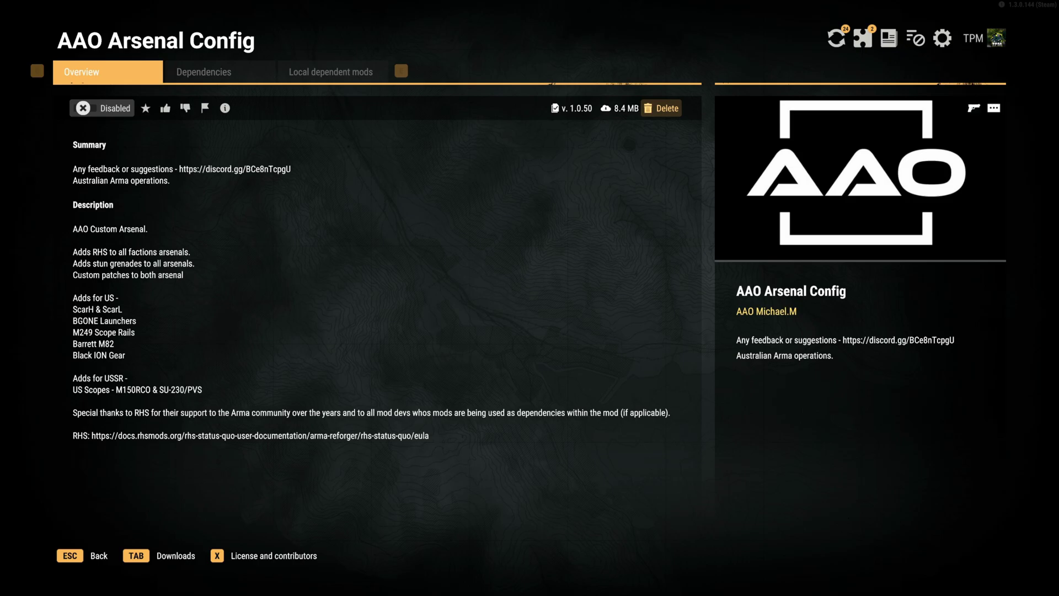
pyautogui.press('Escape')
pyautogui.press('Up')
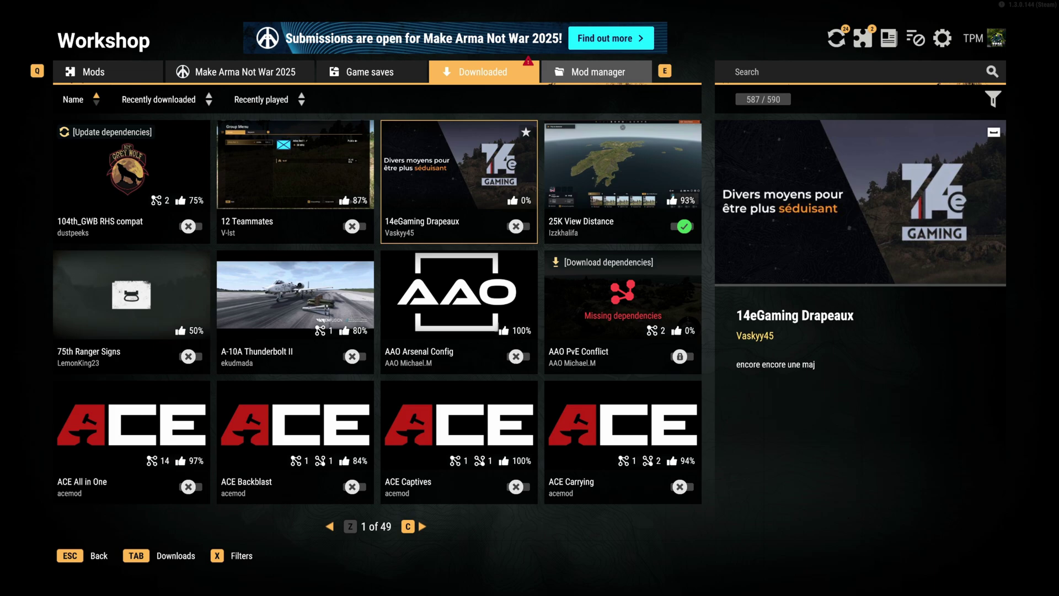
# - Examine the disabled and enabled mods in the Workshop's mod manager, including the delete option on the ACE entries
pyautogui.click(596, 72)
pyautogui.scroll(-3, 287, 276)
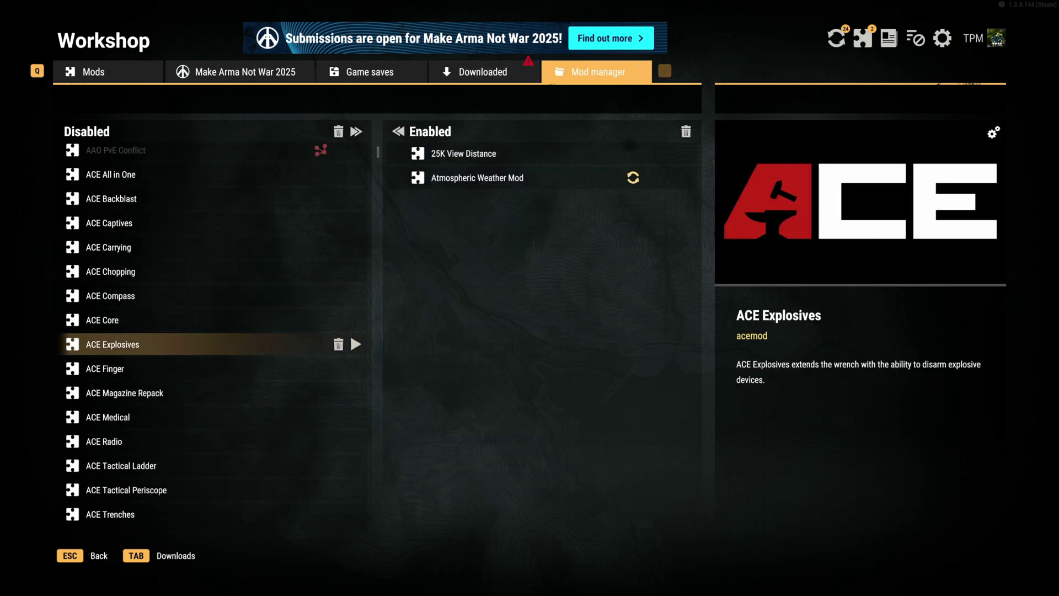
pyautogui.press('Right')
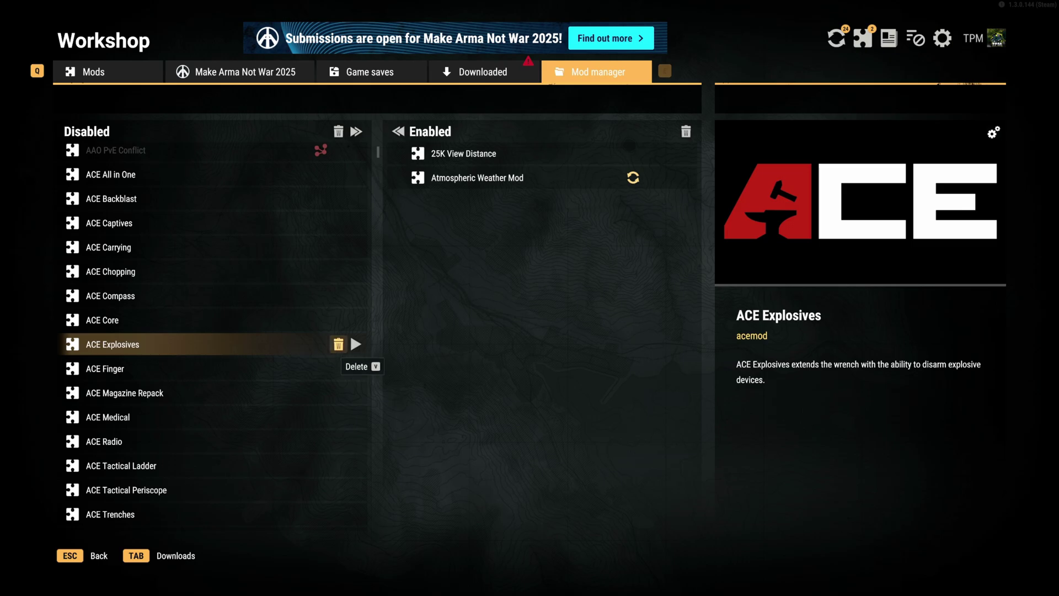
pyautogui.press('Up')
pyautogui.press('Up')
pyautogui.press('Down')
pyautogui.press('Down')
pyautogui.press('Down')
pyautogui.press('Down')
pyautogui.press('Down')
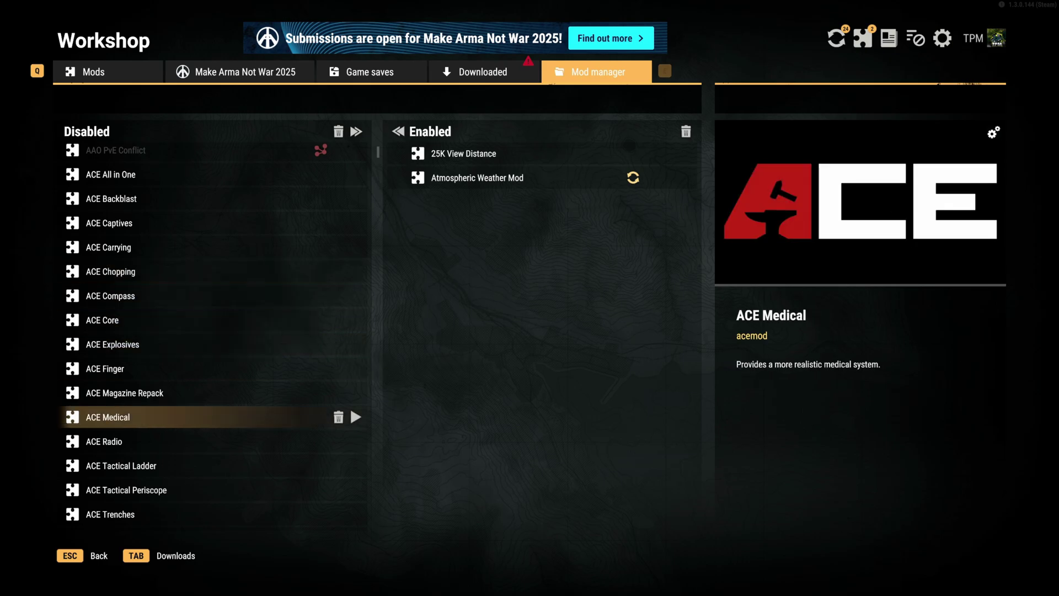
# - Switch to File Explorer and browse the addons folder in Documents\My Games\ArmaReforger
pyautogui.press('super+e')
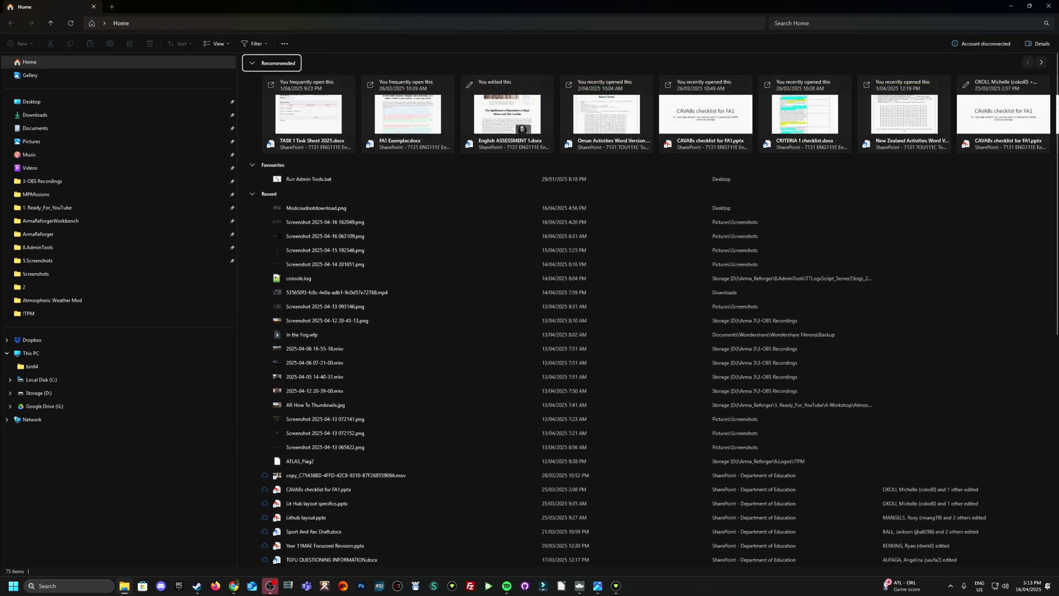
pyautogui.click(36, 128)
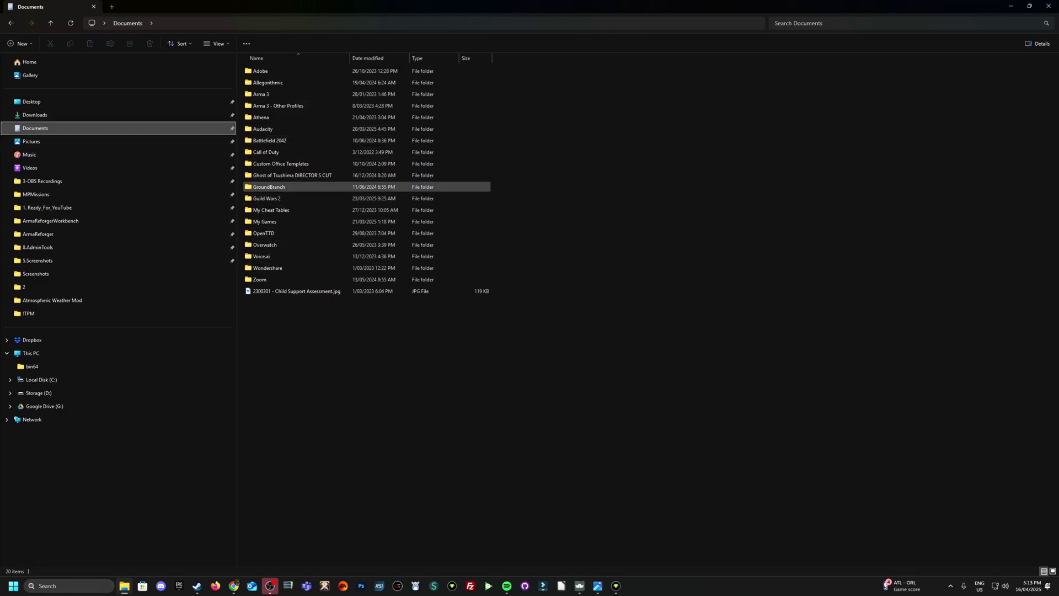
pyautogui.doubleClick(265, 221)
pyautogui.doubleClick(269, 71)
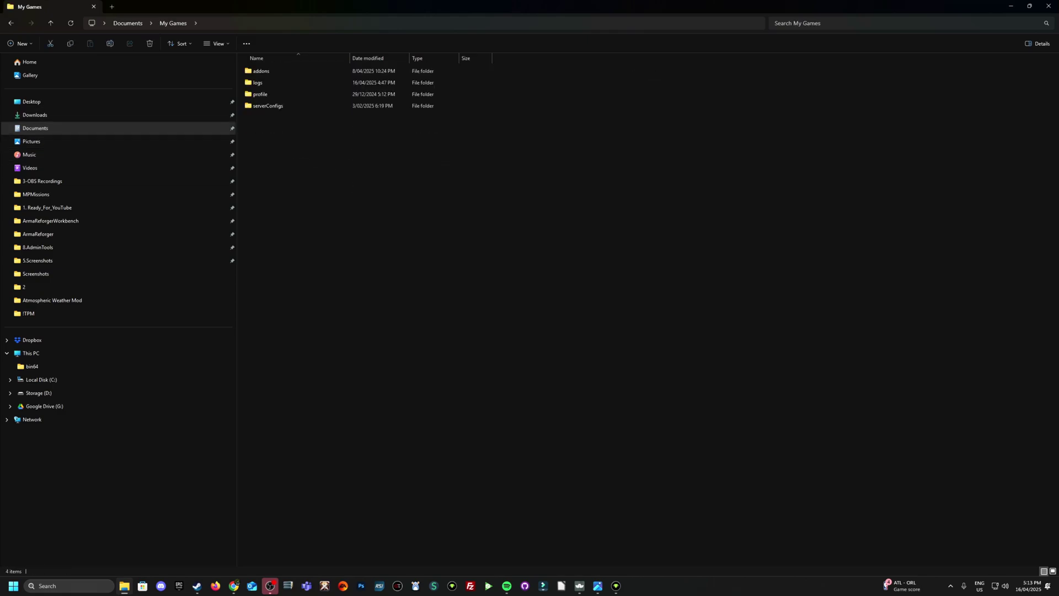
pyautogui.doubleClick(269, 72)
pyautogui.scroll(-20, 433, 314)
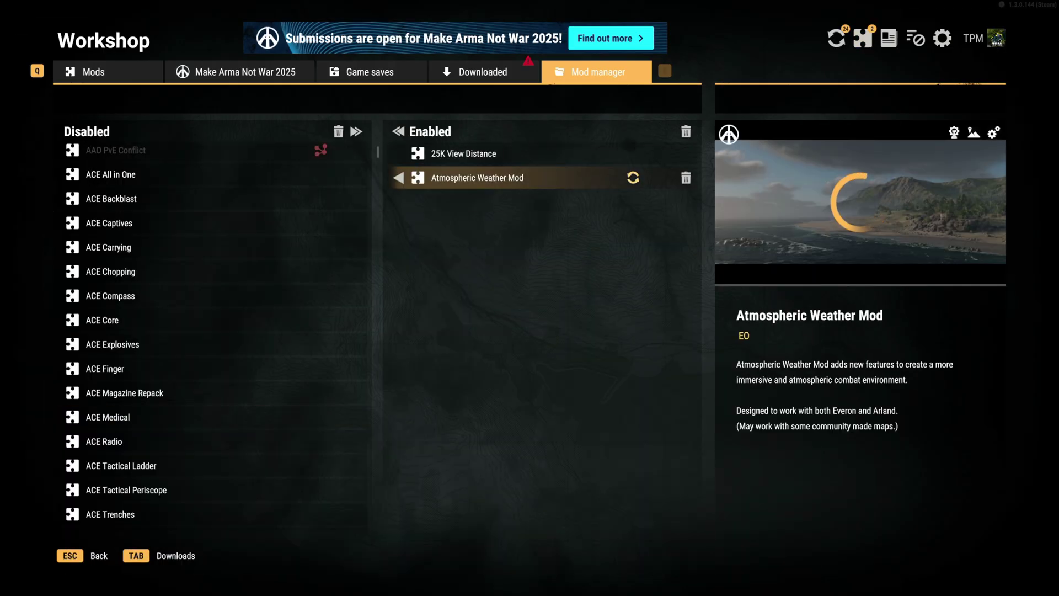
# - Return to the Arma Reforger Workshop and display its full mods catalogue
pyautogui.click(108, 247)
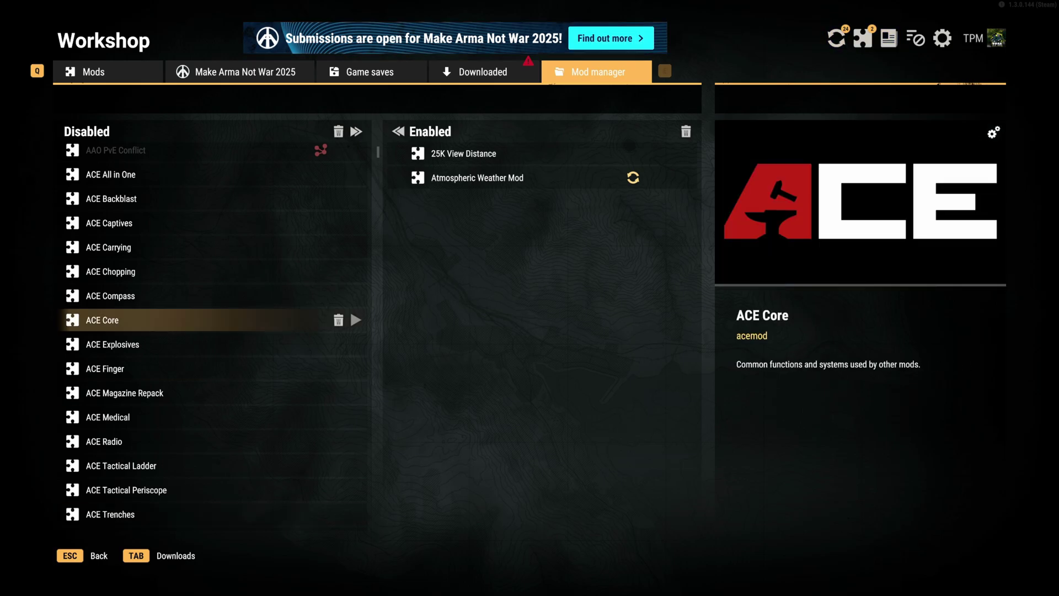
pyautogui.press('q')
pyautogui.press('q')
pyautogui.press('q')
pyautogui.press('q')
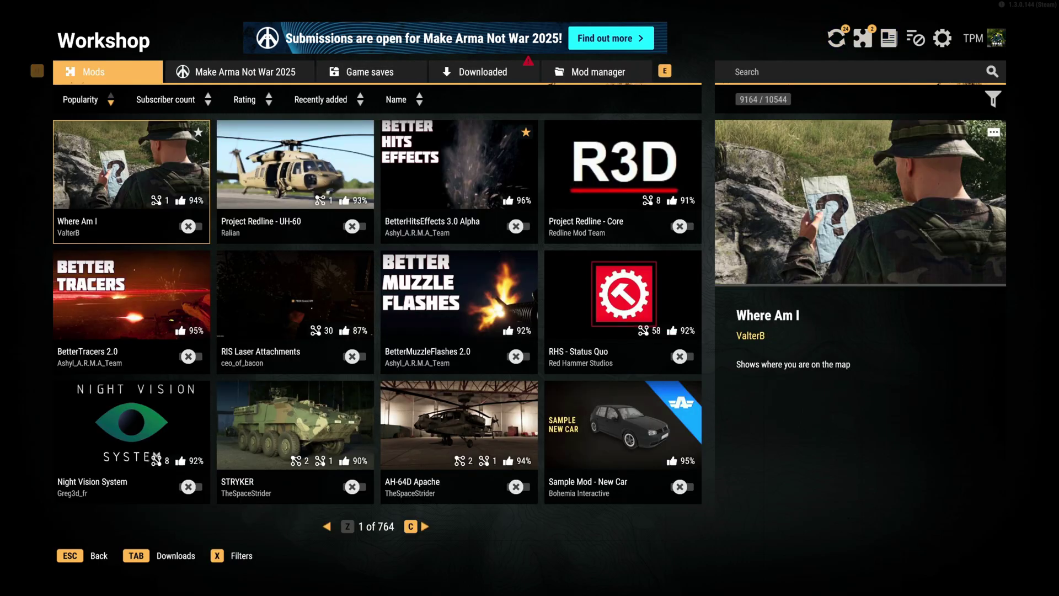
# - View the details of Sample Mod - New Car and return to the mods catalogue
pyautogui.press('Escape')
pyautogui.click(848, 306)
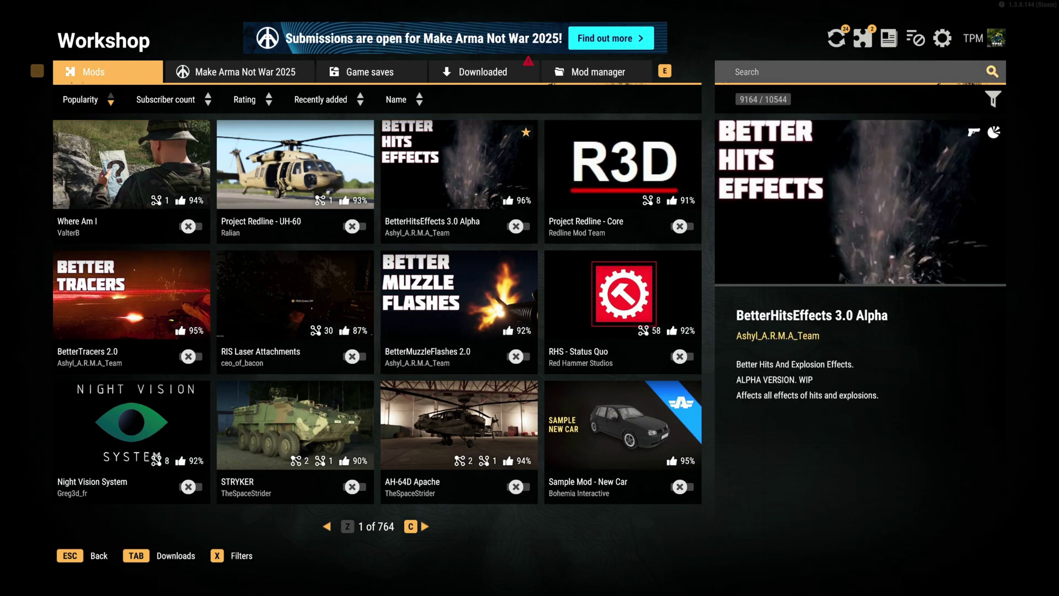
pyautogui.click(622, 312)
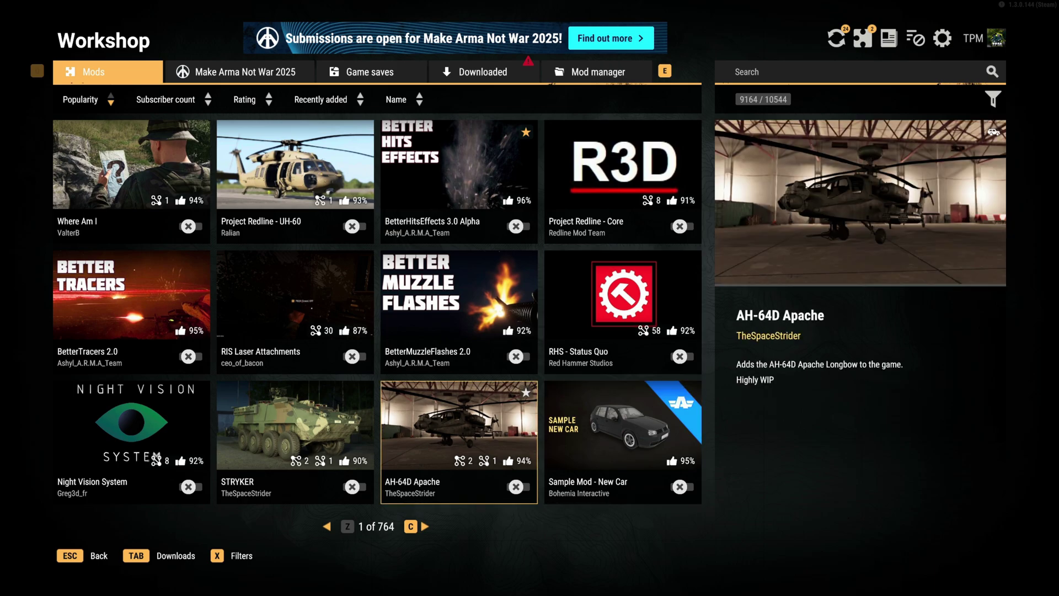
pyautogui.click(622, 441)
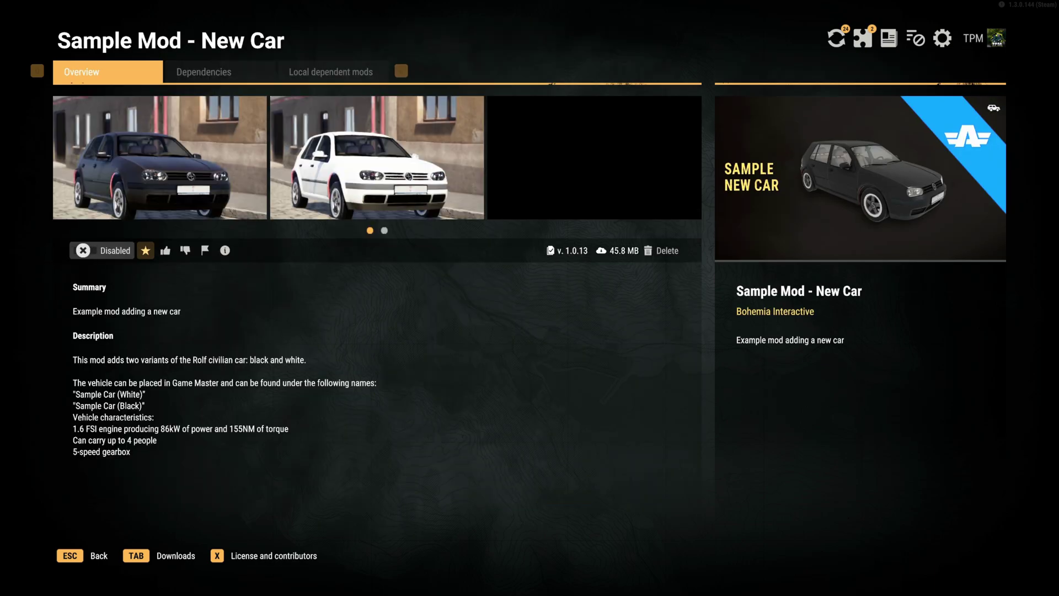
pyautogui.press('Escape')
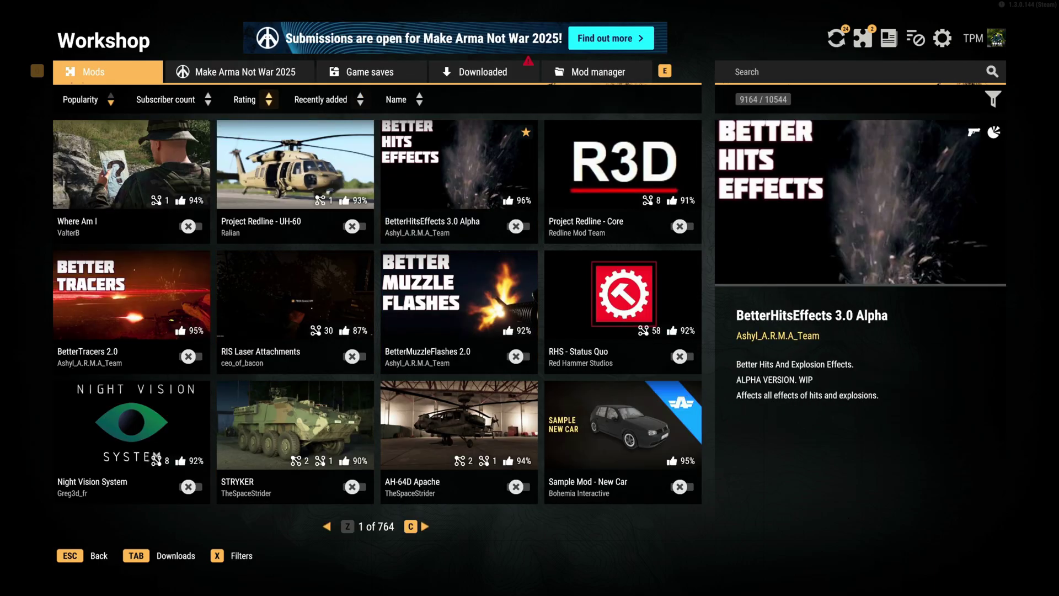
pyautogui.click(295, 298)
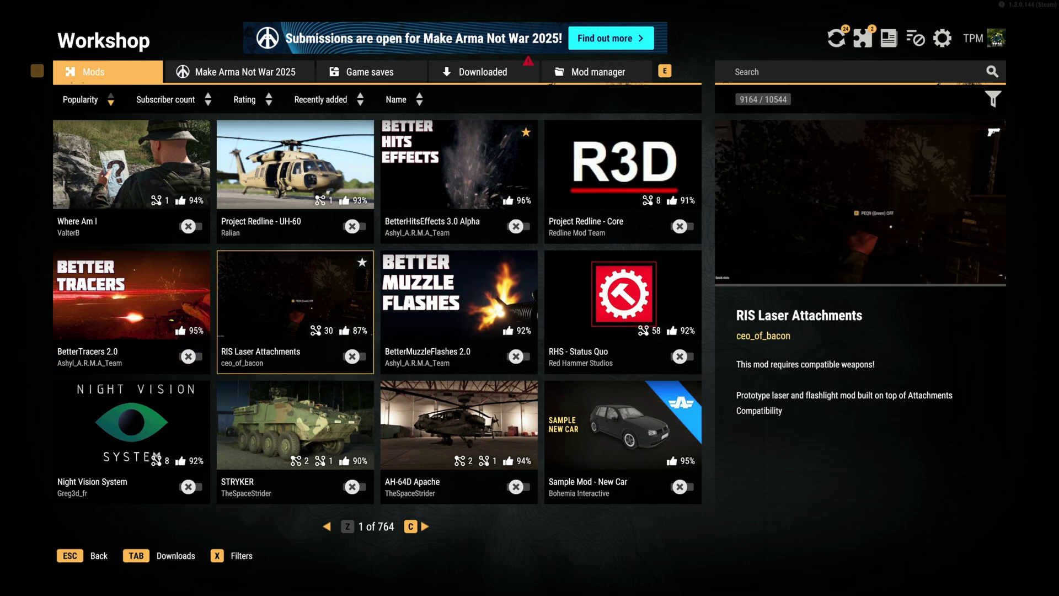
pyautogui.click(295, 441)
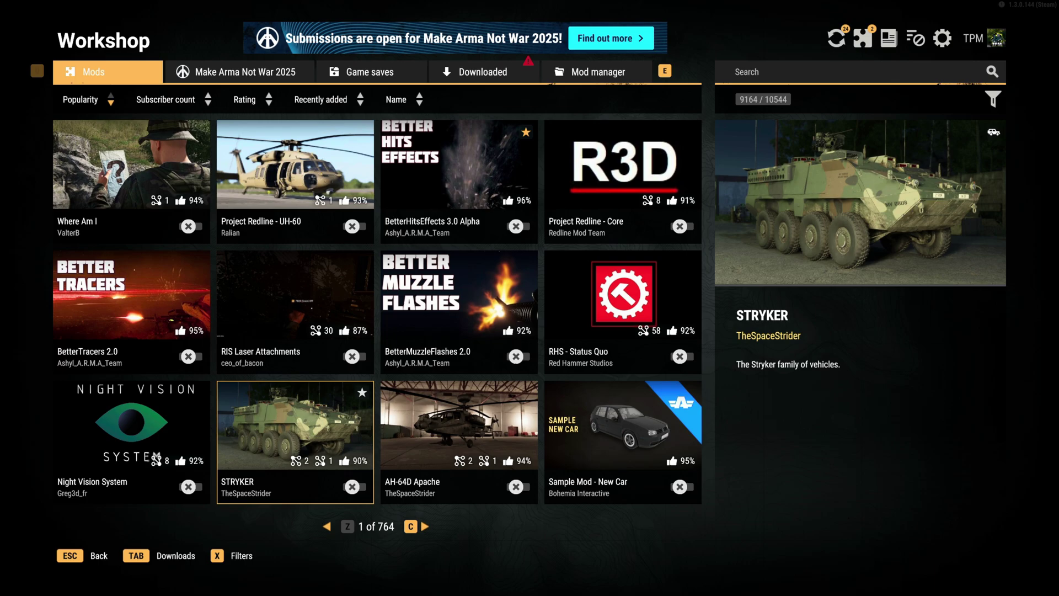
pyautogui.click(295, 311)
pyautogui.click(131, 442)
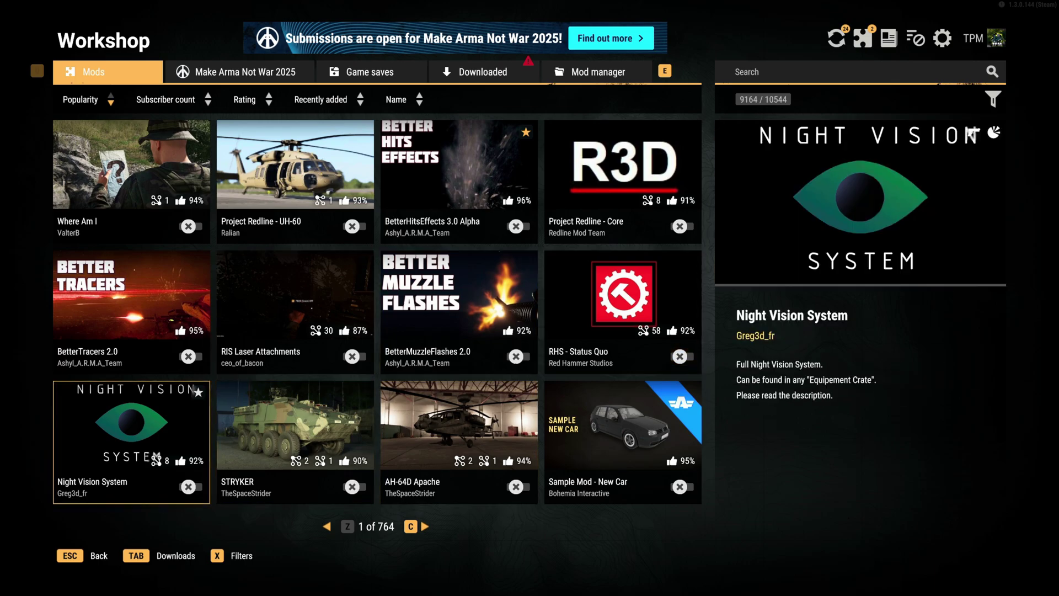
pyautogui.click(622, 441)
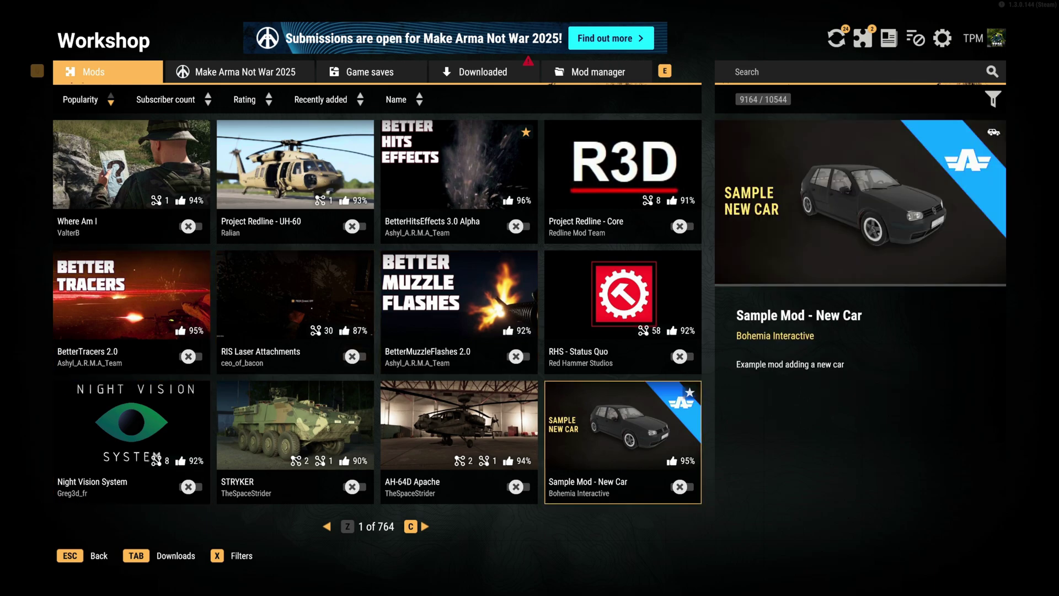
# - Switch to File Explorer, reveal the addons folder's full path, and go up to the ArmaReforger folder
pyautogui.hotkey('alt', 'Tab')
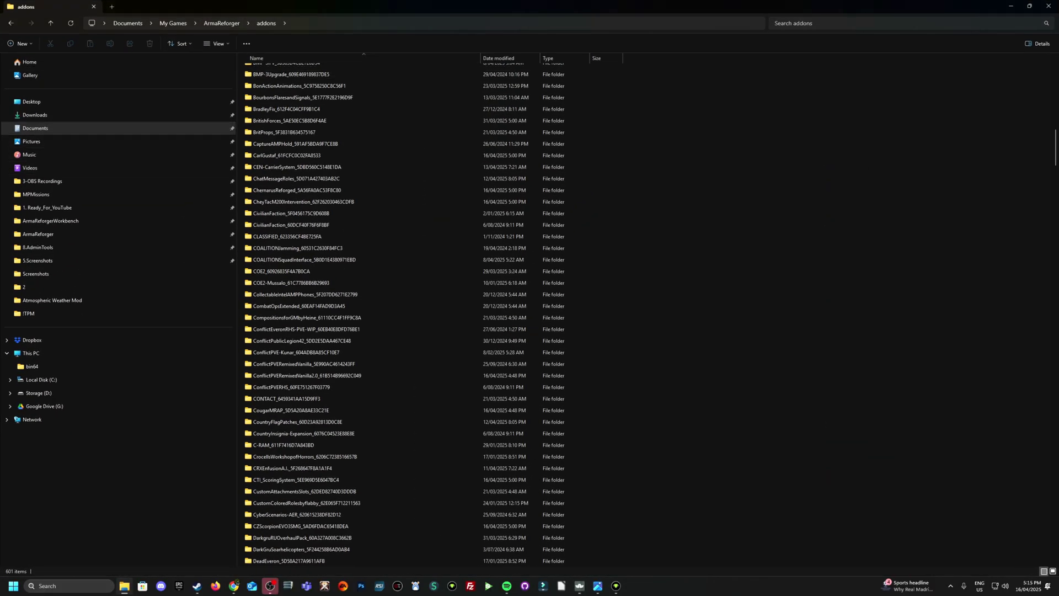
pyautogui.click(423, 23)
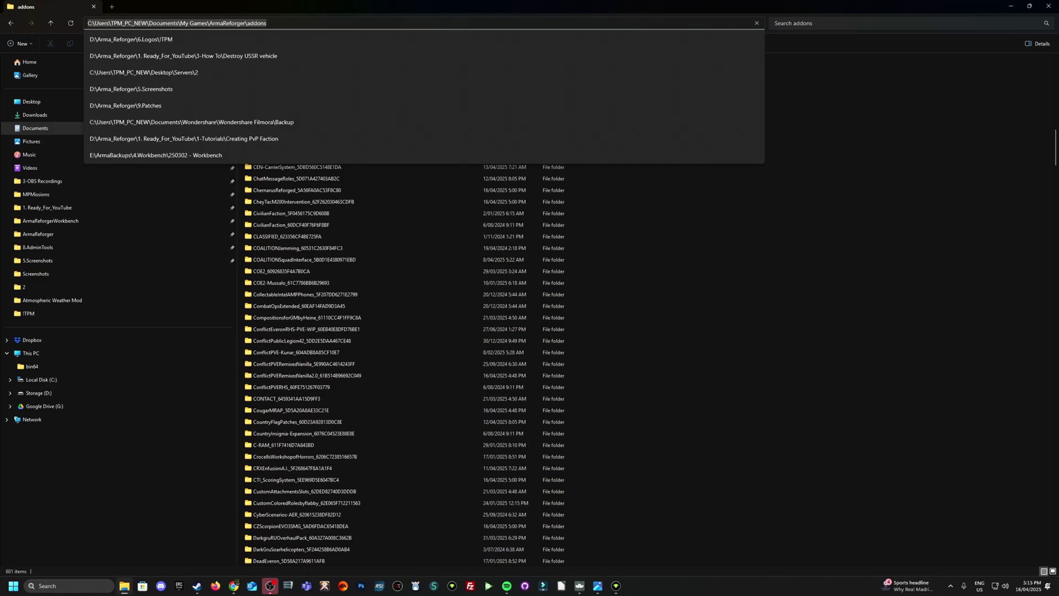
pyautogui.moveTo(113, 23); pyautogui.dragTo(148, 24)
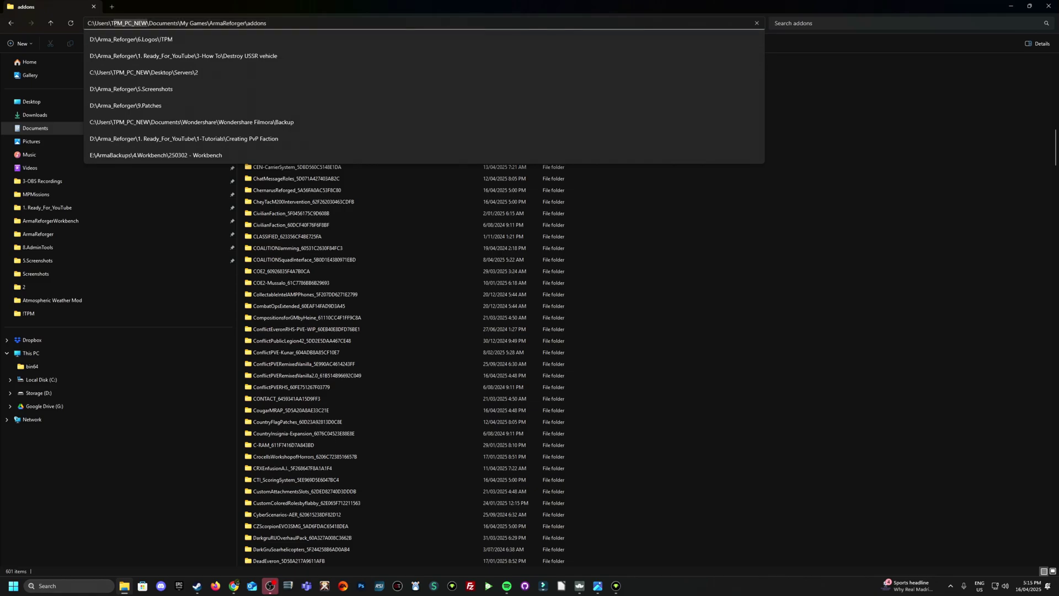
pyautogui.press('Escape')
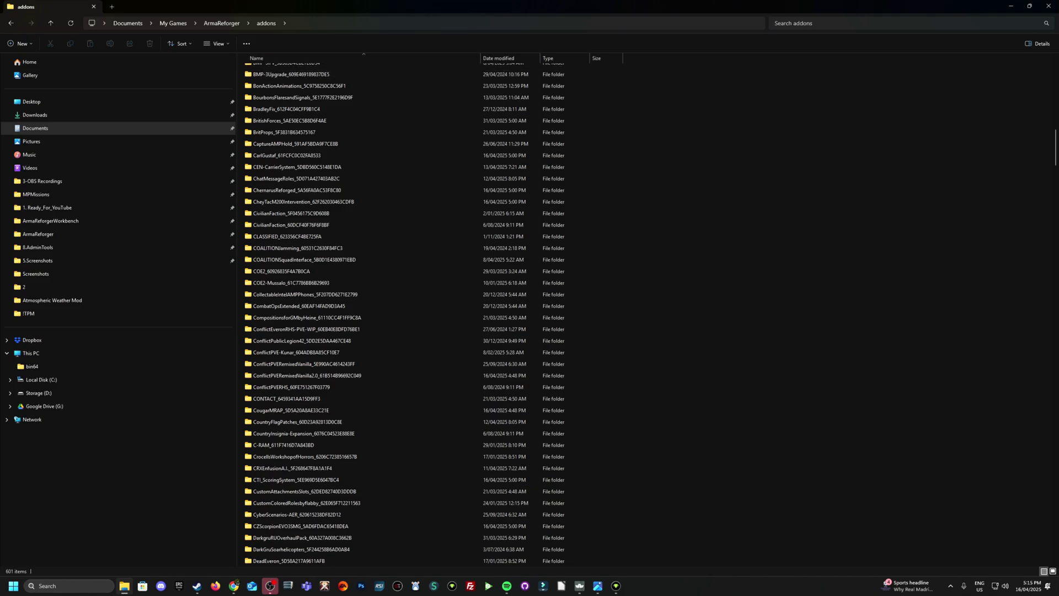
pyautogui.scroll(17, 432, 169)
pyautogui.click(221, 24)
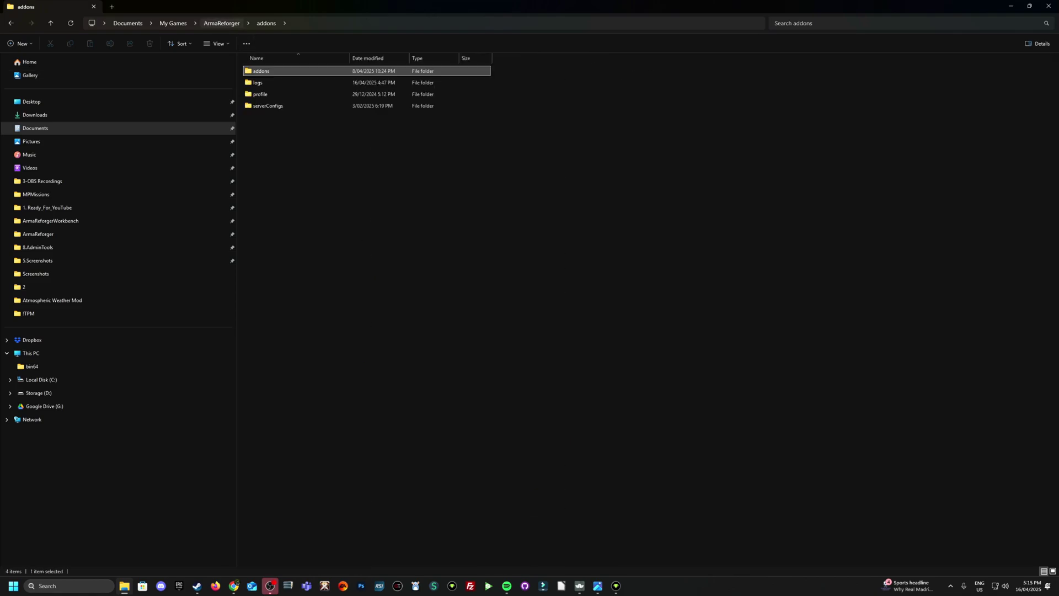
# - Go back to My Games and browse the addons folder inside ArmaReforgerExp
pyautogui.click(174, 23)
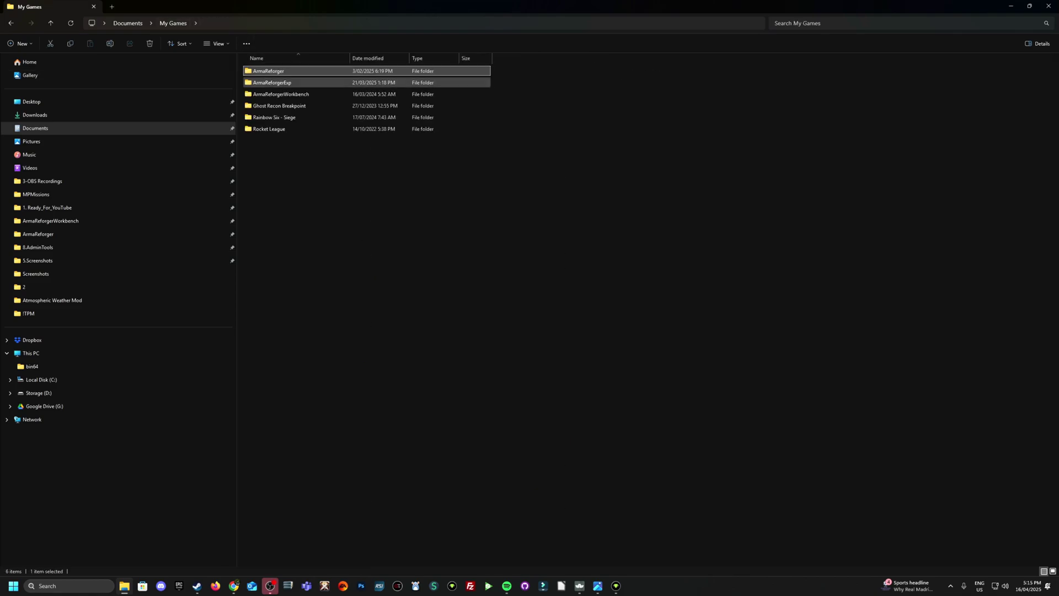
pyautogui.doubleClick(272, 82)
pyautogui.doubleClick(269, 71)
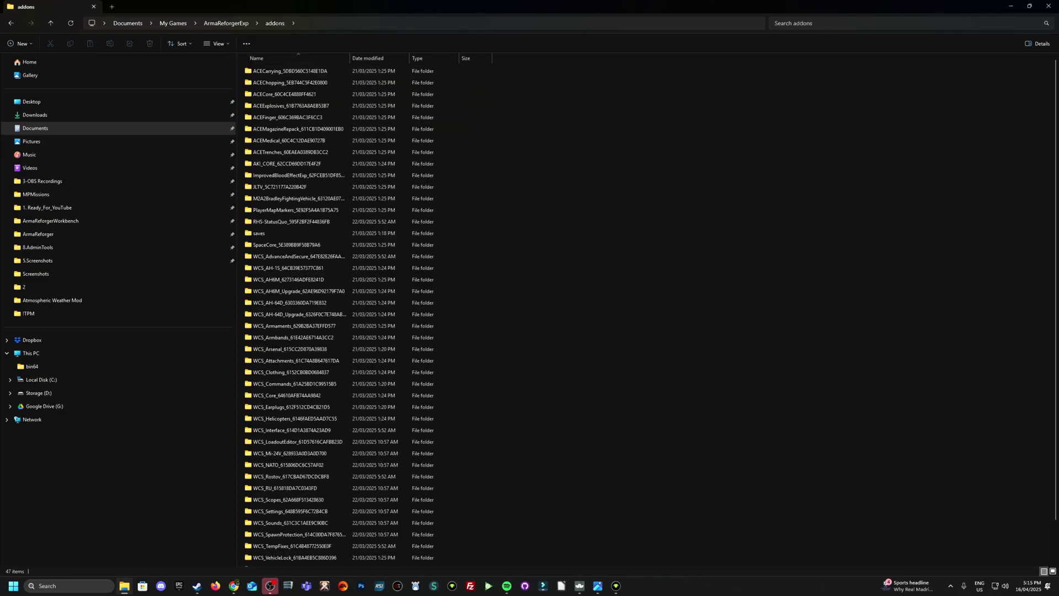
# - Browse the addons folder inside My Games\ArmaReforgerWorkbench, return to My Games and close File Explorer
pyautogui.click(173, 23)
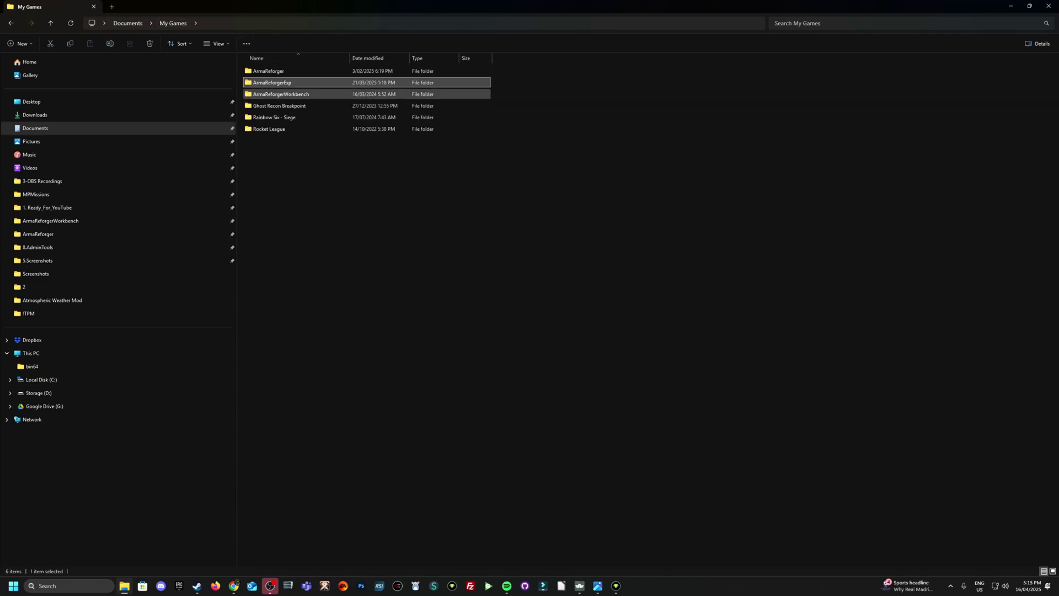
pyautogui.doubleClick(270, 93)
pyautogui.doubleClick(261, 70)
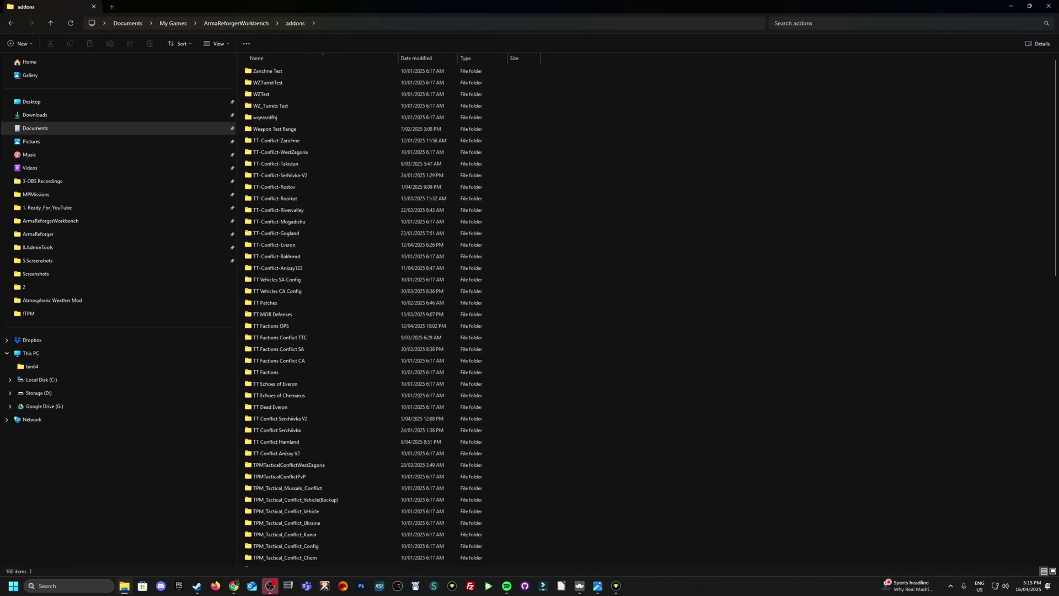
pyautogui.click(173, 23)
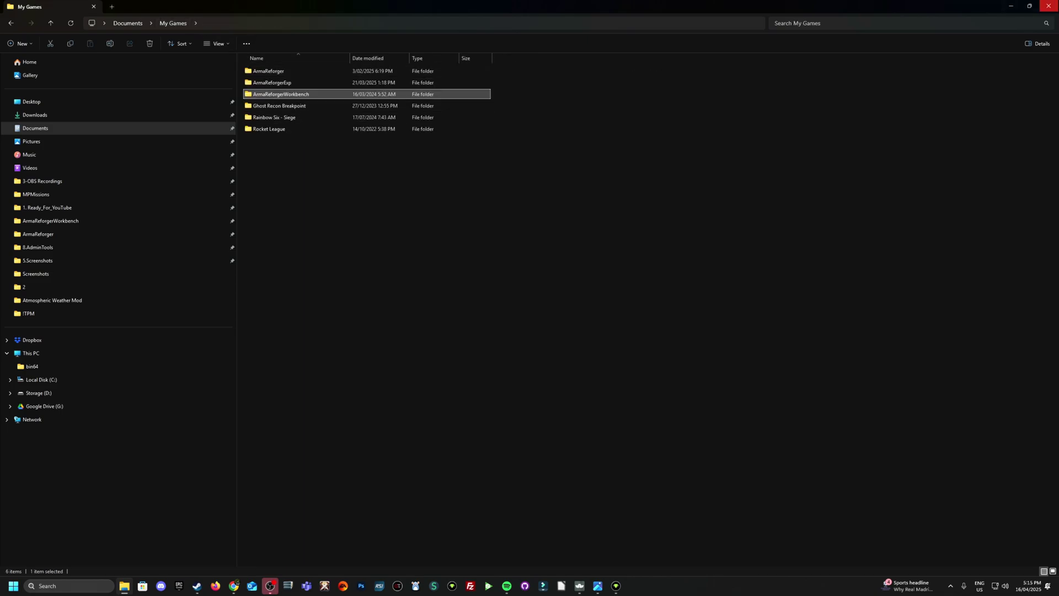
pyautogui.click(1048, 6)
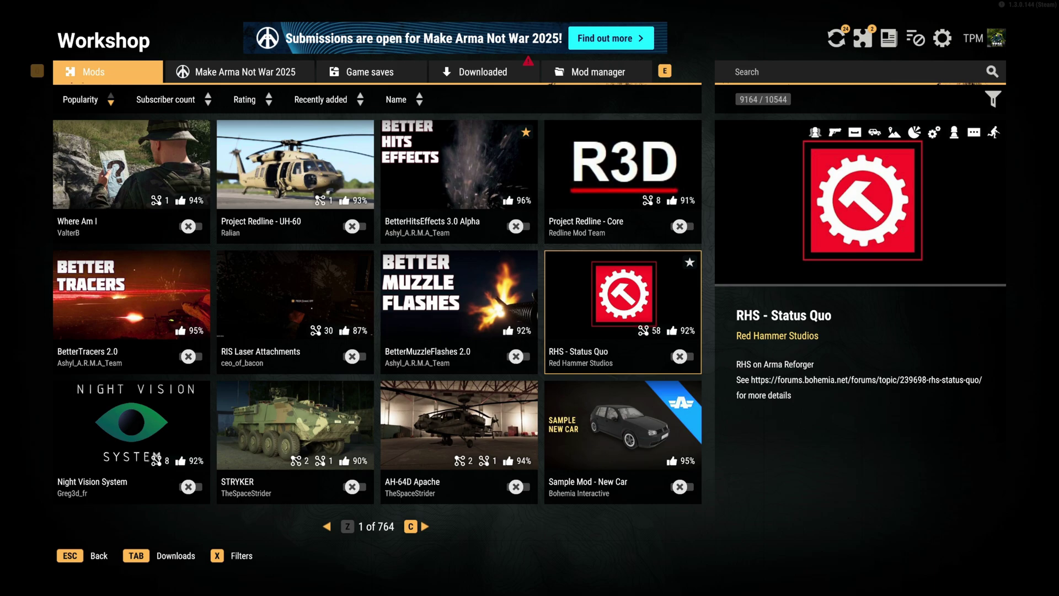
# - Review the downloaded mods in the Arma Reforger Workshop and switch to the mod manager
pyautogui.click(483, 71)
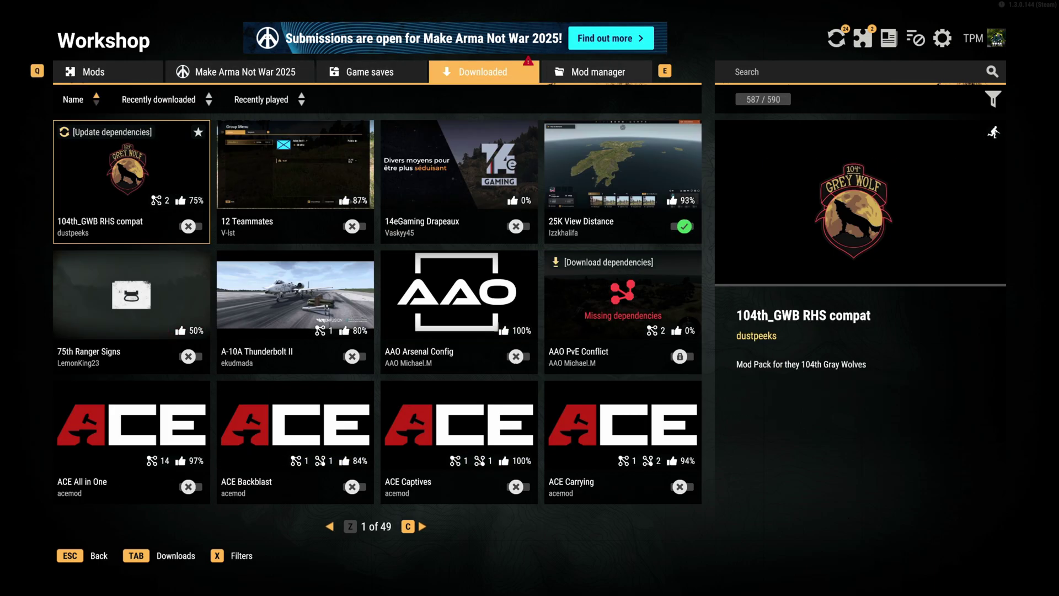
pyautogui.press('e')
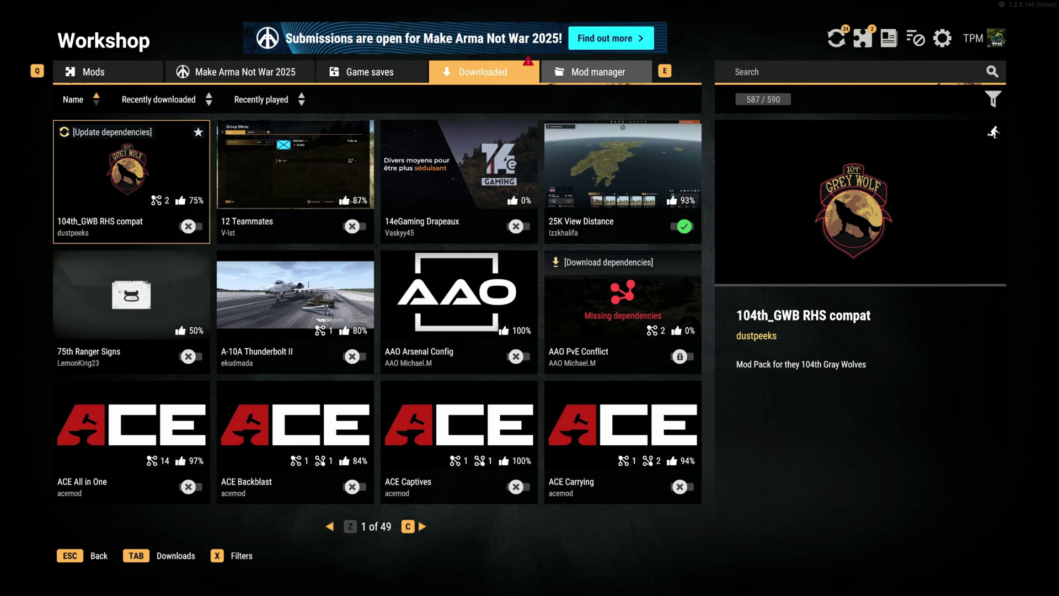
pyautogui.press('e')
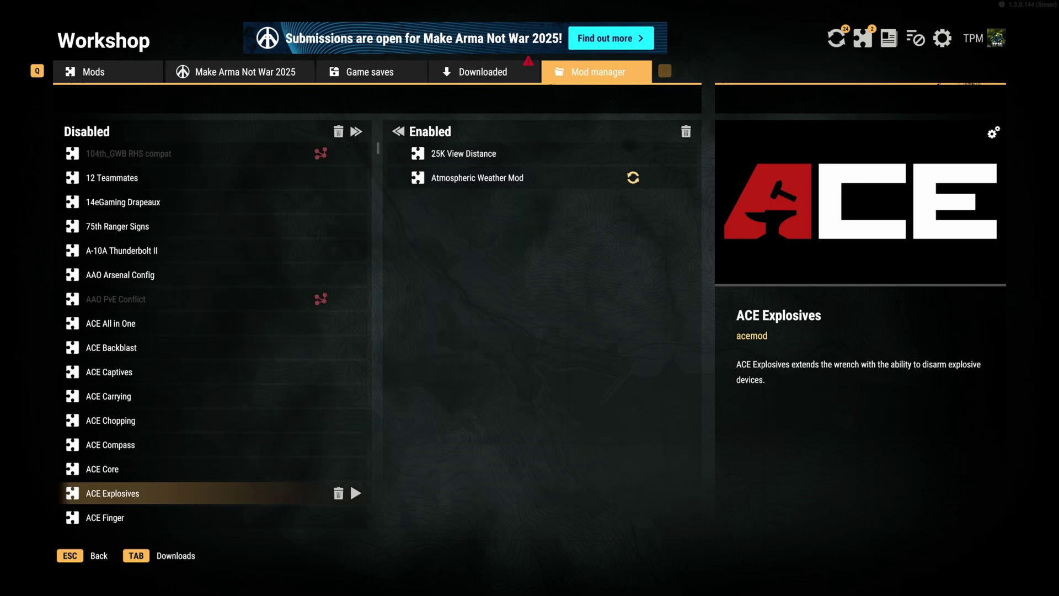
# - View the disabled ACE Chopping and ACE Finger mods in the mod manager and return to the main menu
pyautogui.click(110, 420)
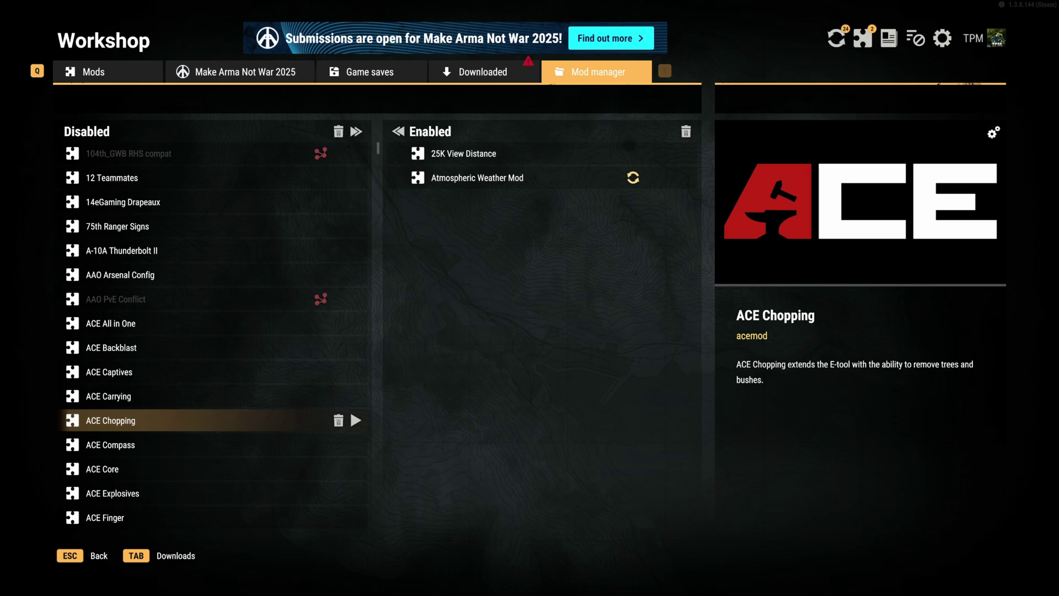
pyautogui.click(110, 517)
pyautogui.press('Escape')
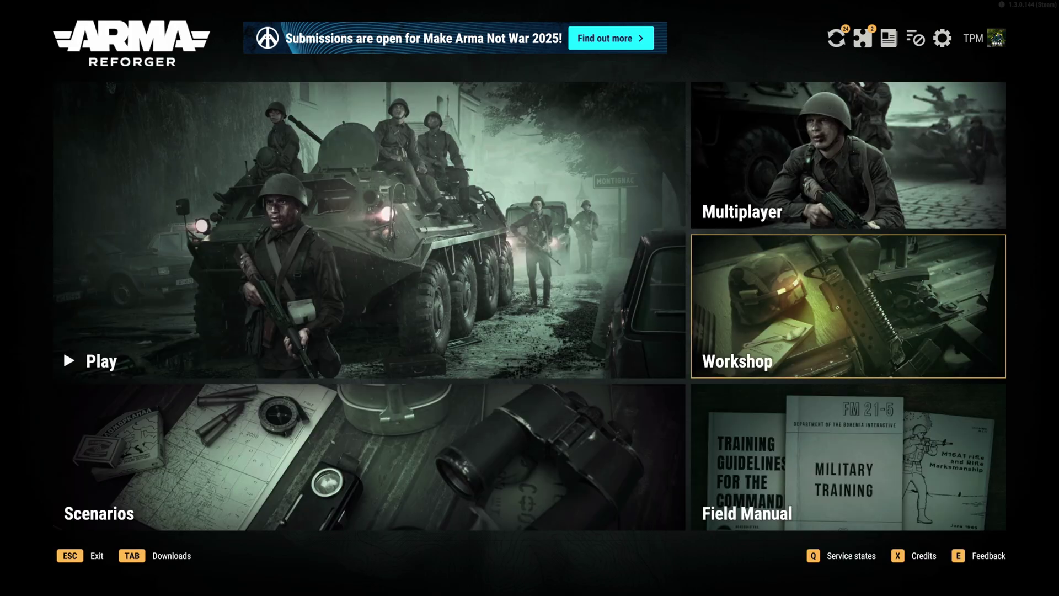